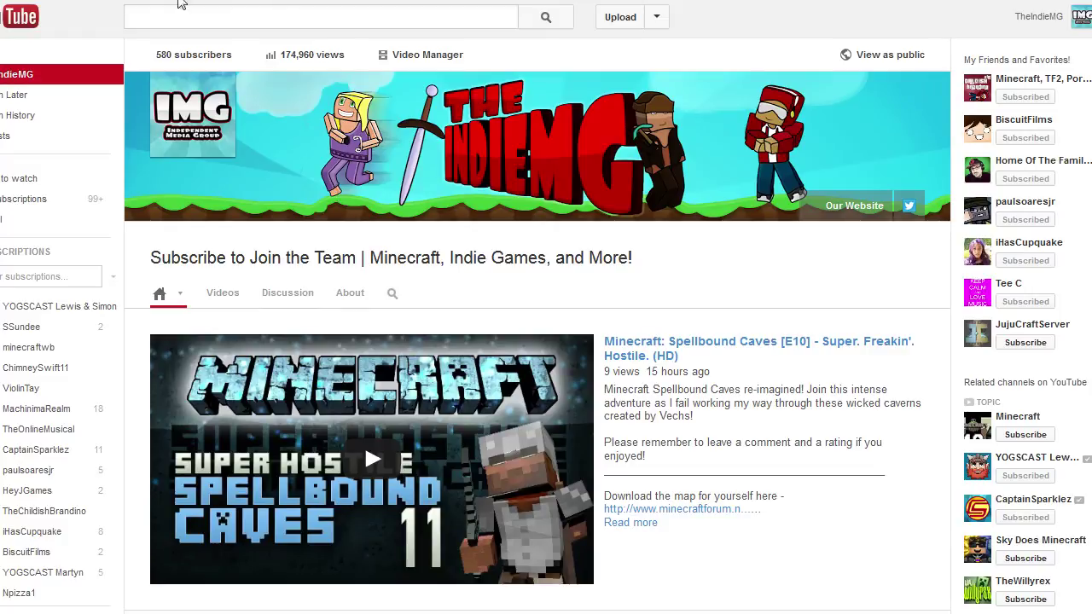
Step: Go to the Minecraft Forge website and open its file downloads page
{"action": "key", "text": "alt+Home"}
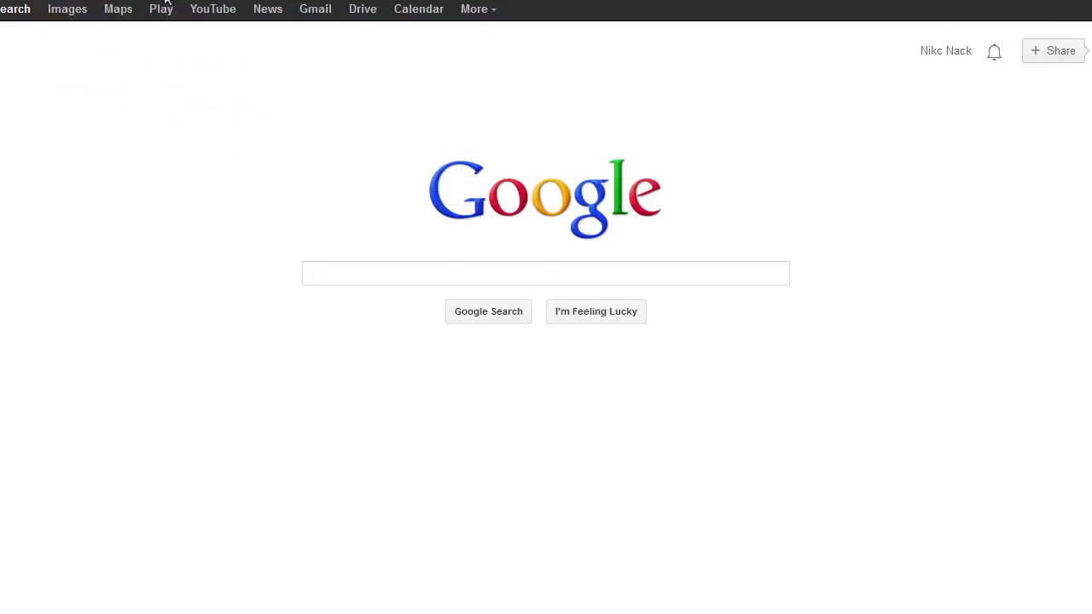
{"action": "type", "text": "forge"}
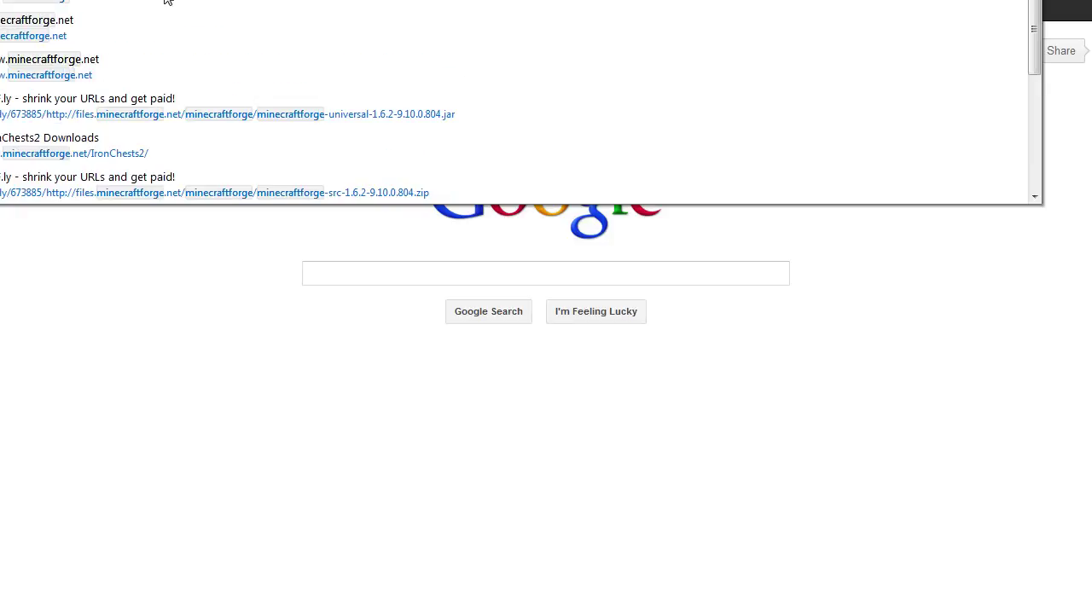
{"action": "key", "text": "Down"}
{"action": "key", "text": "Return"}
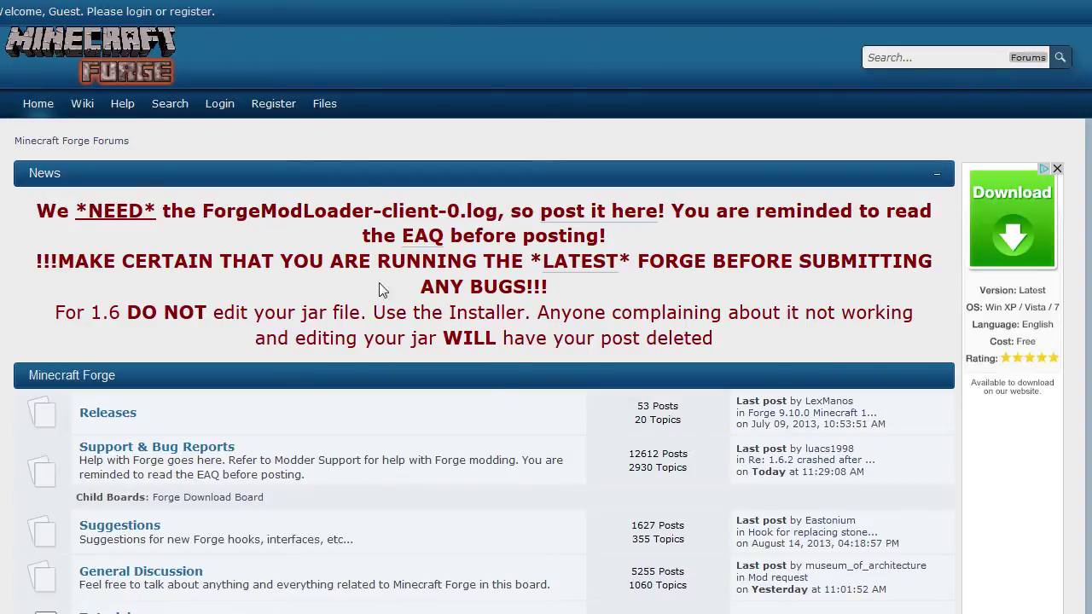
{"action": "left_click", "coordinate": [337, 114]}
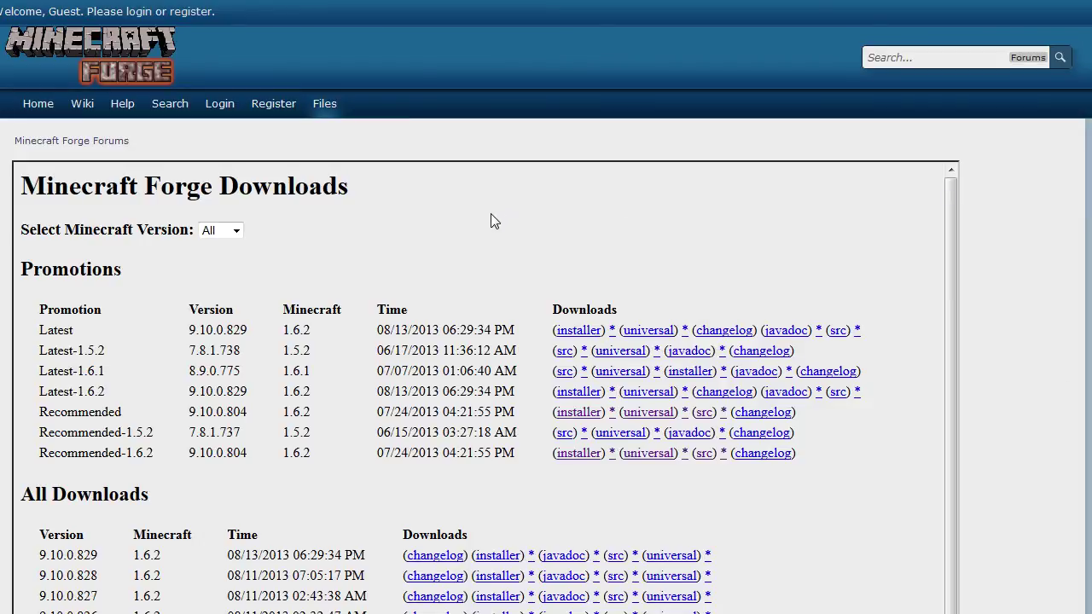
Step: Filter the Forge downloads to Minecraft version 1.6.2 and compare the latest and recommended version numbers
{"action": "left_click", "coordinate": [236, 229]}
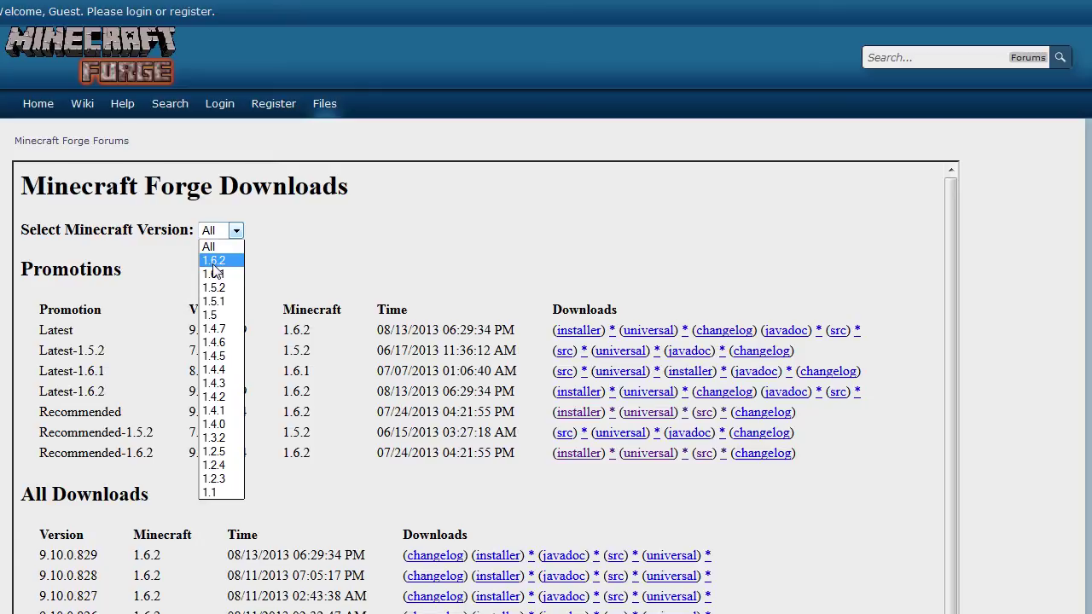
{"action": "left_click", "coordinate": [214, 261]}
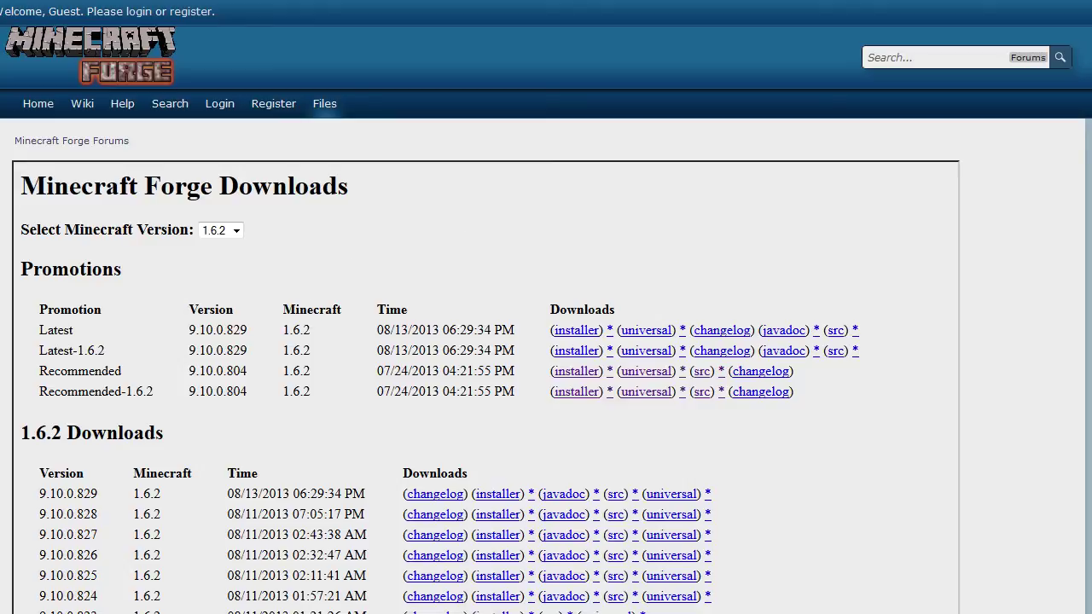
{"action": "left_click_drag", "start_coordinate": [249, 331], "coordinate": [190, 339]}
{"action": "left_click_drag", "start_coordinate": [247, 373], "coordinate": [187, 374]}
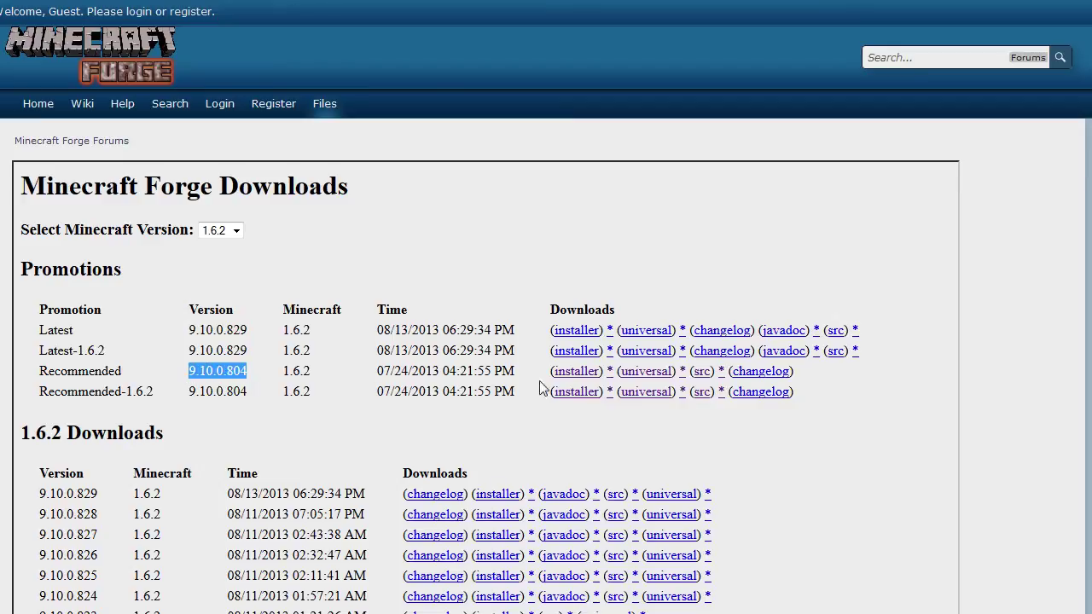
{"action": "left_click", "coordinate": [218, 371]}
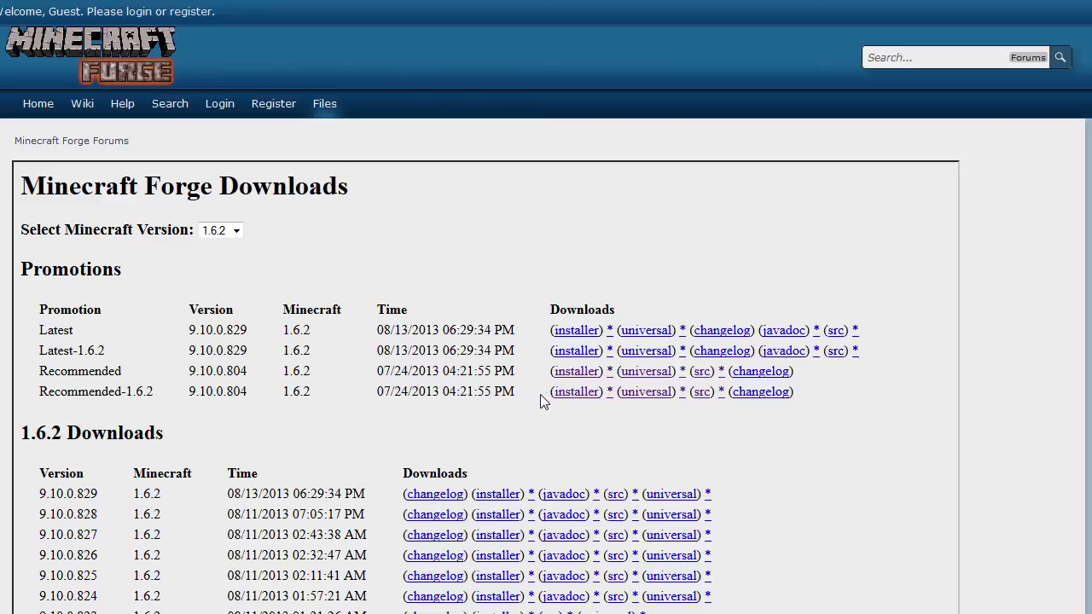
Step: Download the Recommended-1.6.2 installer, minecraftforge-installer-1.6.2-9.10.0.804.jar, skipping the adf.ly advertisement and saving the file
{"action": "left_click", "coordinate": [562, 395]}
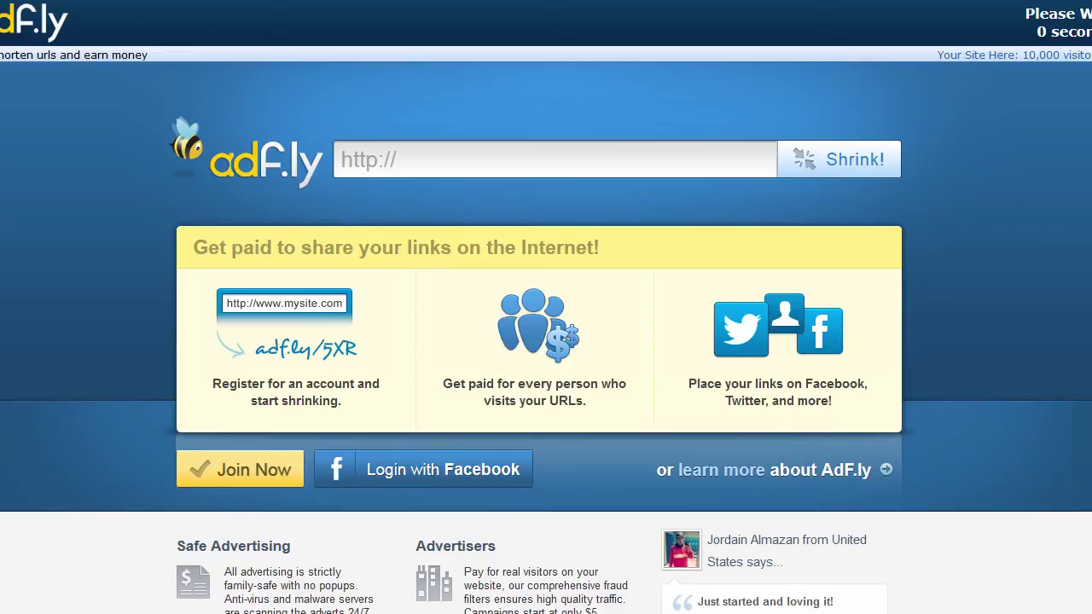
{"action": "left_click", "coordinate": [1043, 25]}
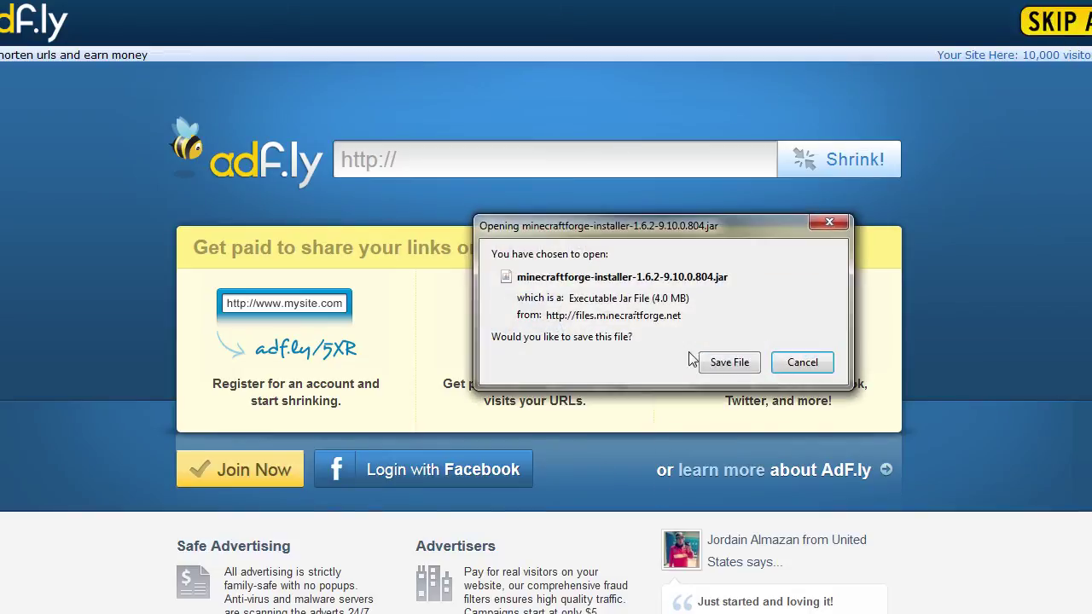
{"action": "left_click", "coordinate": [701, 365]}
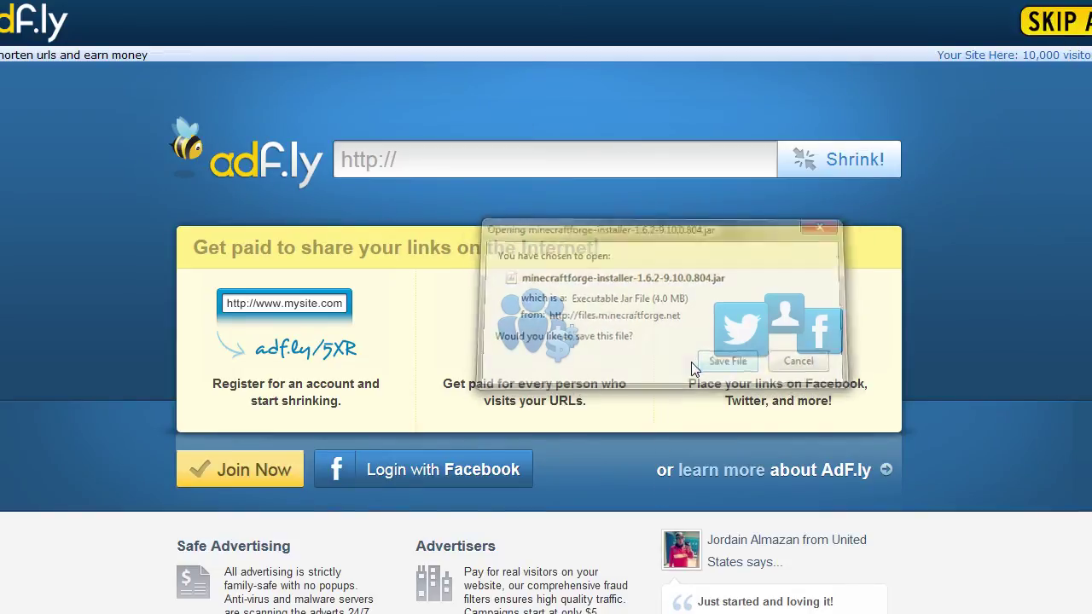
Step: Move the downloaded Forge installer from the Downloads folder to the desktop and run it with the Install client option
{"action": "key", "text": "super"}
{"action": "left_click", "coordinate": [236, 309]}
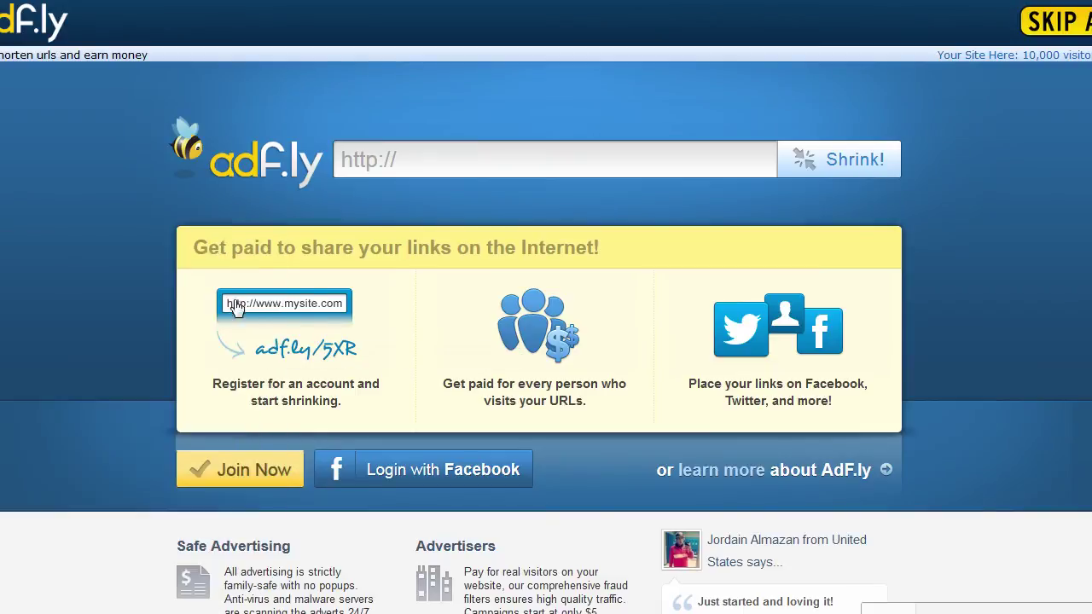
{"action": "double_click", "coordinate": [763, 115]}
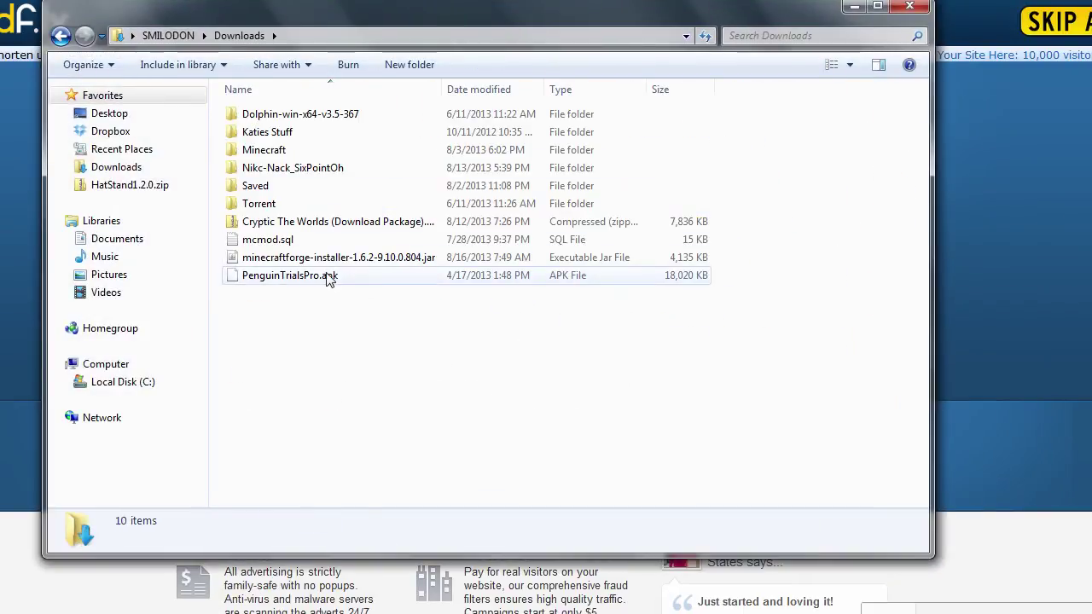
{"action": "left_click", "coordinate": [324, 257]}
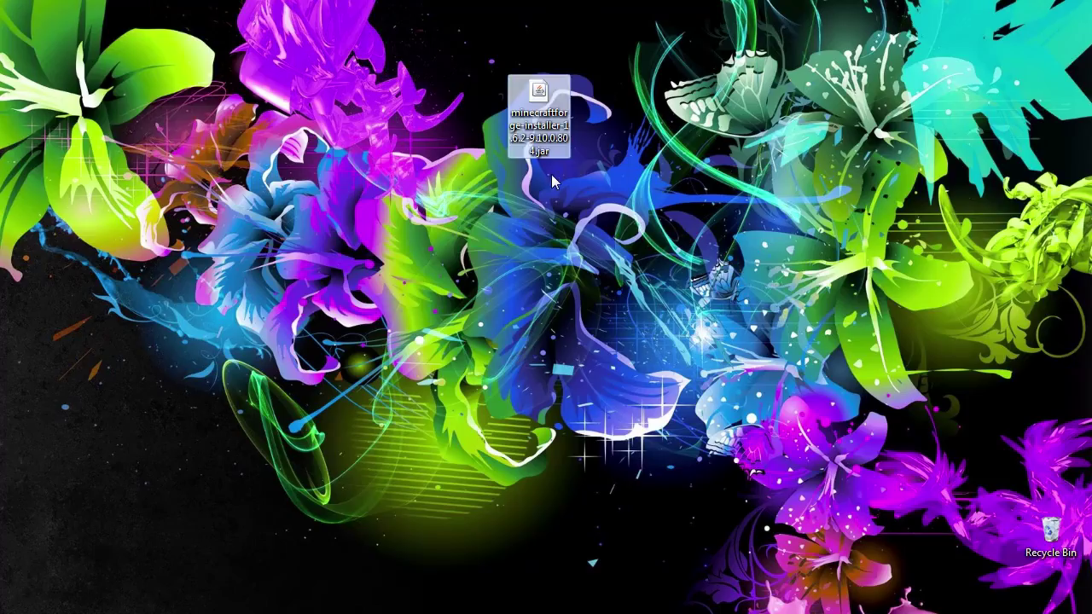
{"action": "double_click", "coordinate": [521, 110]}
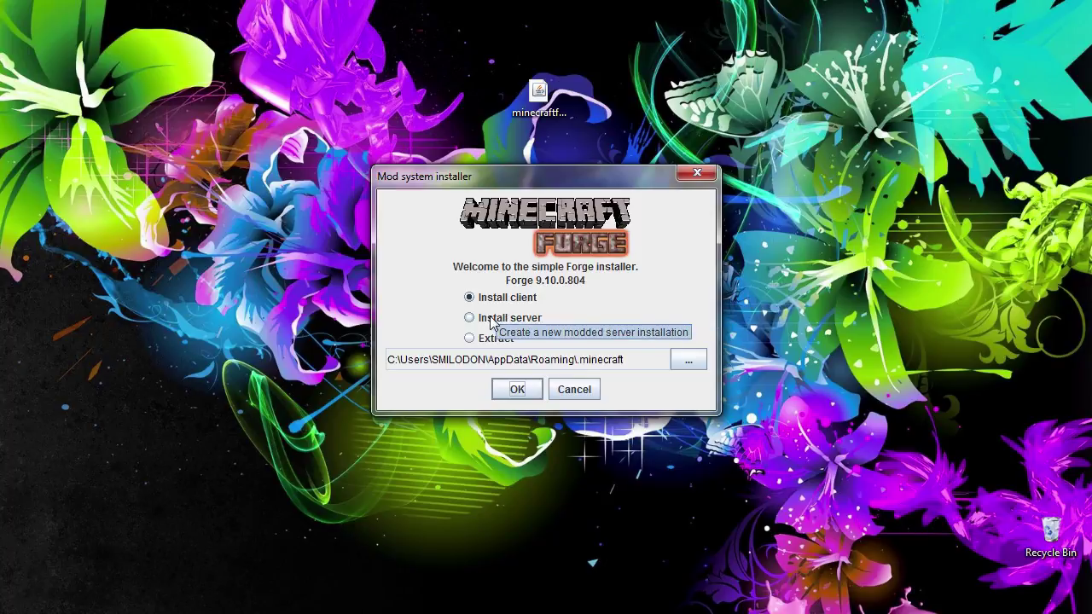
{"action": "left_click", "coordinate": [505, 394]}
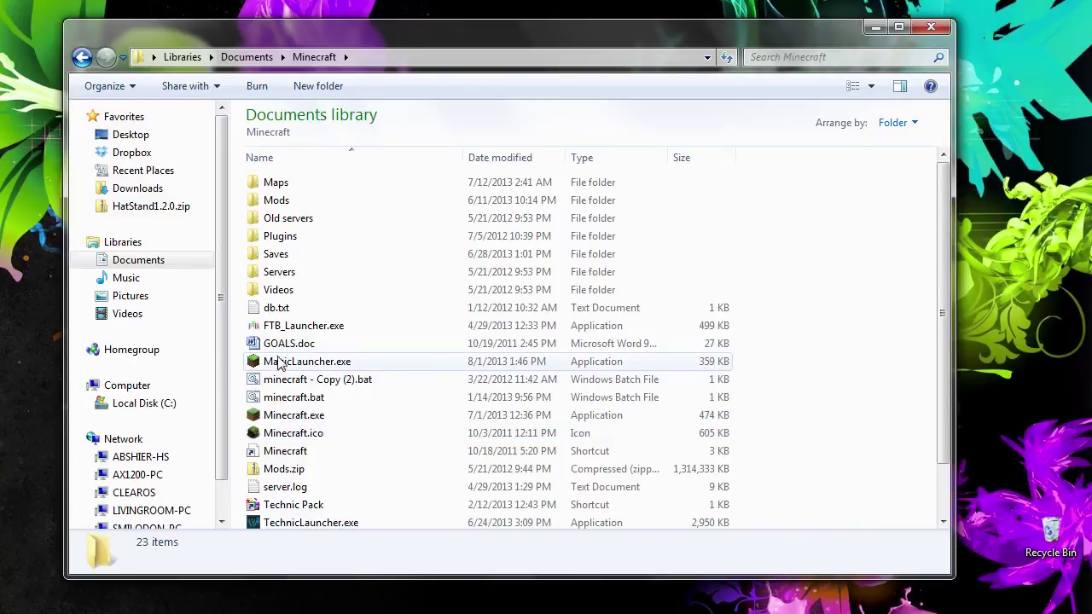
Step: Start Minecraft.exe from the Minecraft documents folder and continue into the launcher with the existing account
{"action": "left_click", "coordinate": [317, 414]}
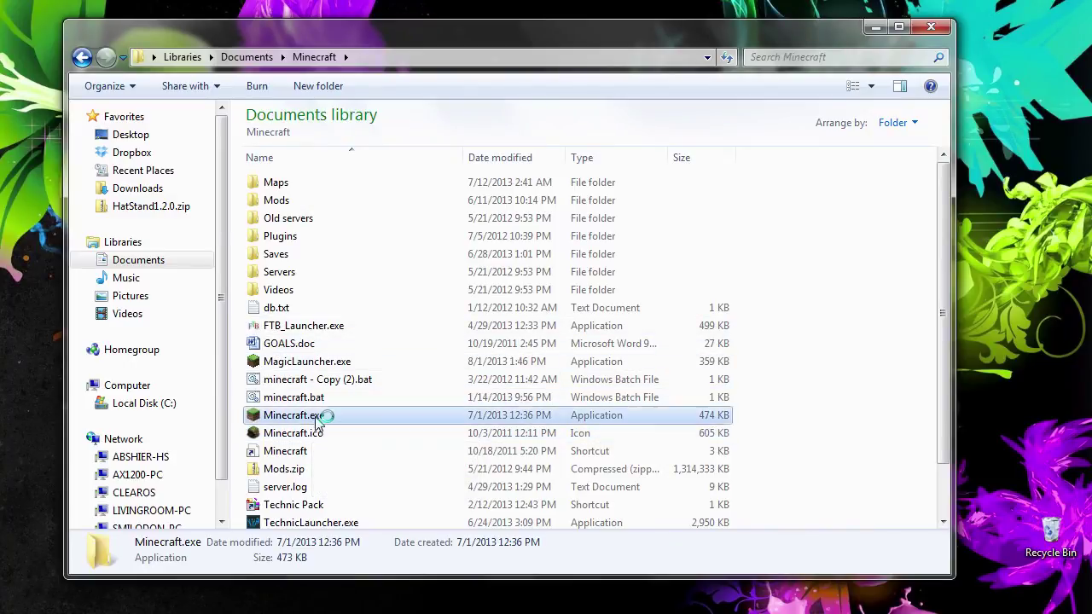
{"action": "left_click", "coordinate": [942, 32]}
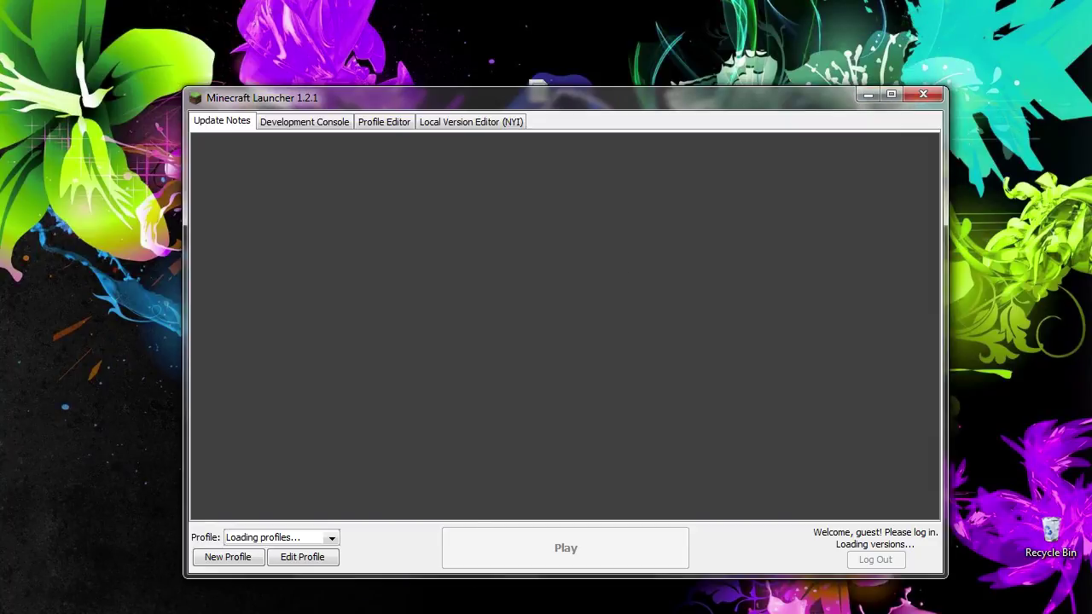
{"action": "right_click", "coordinate": [569, 613]}
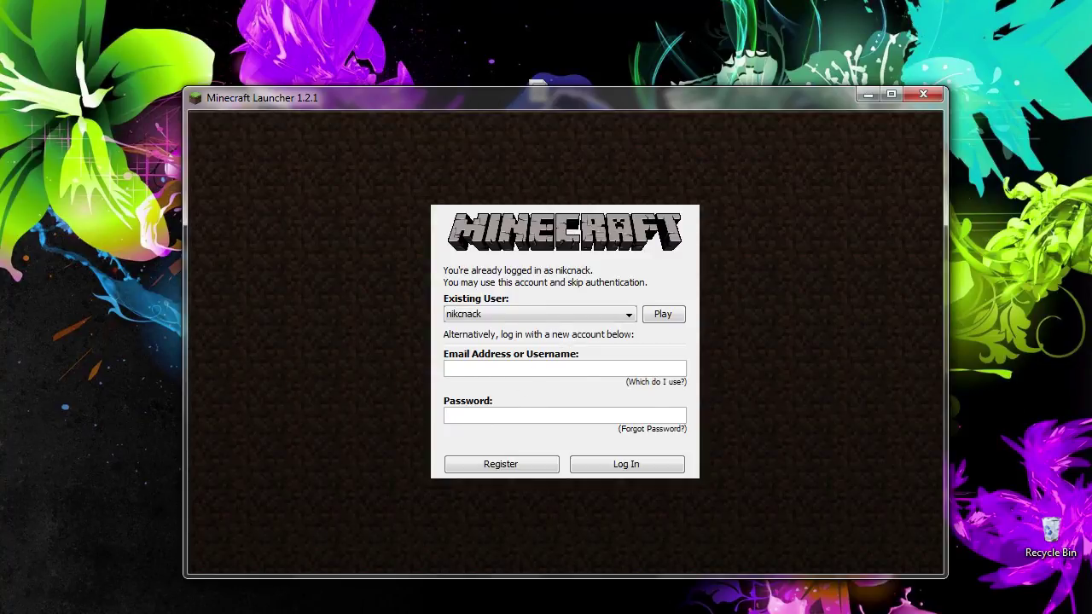
{"action": "left_click", "coordinate": [655, 316]}
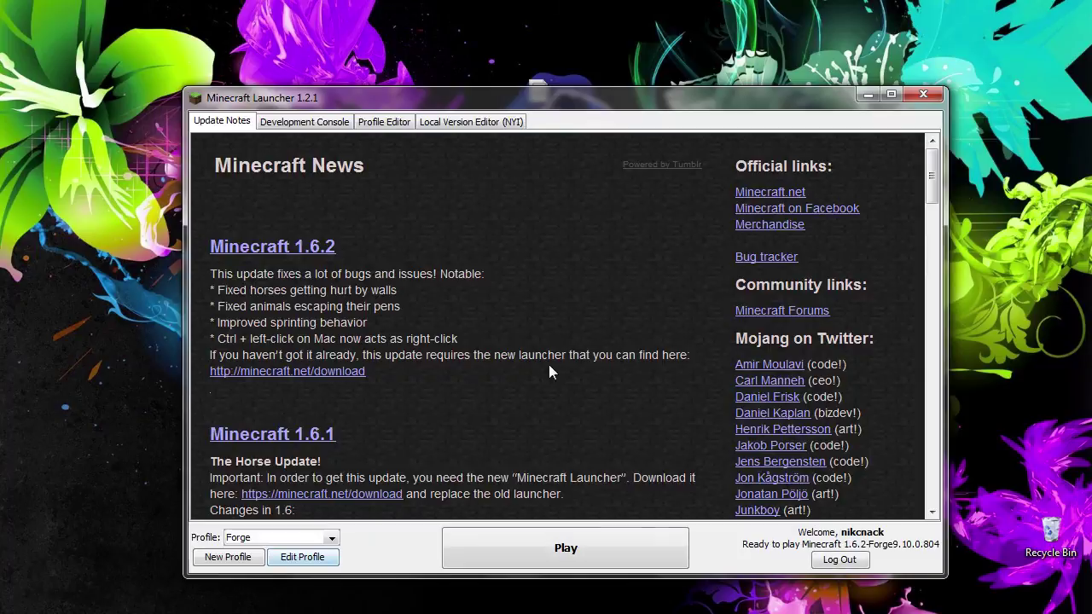
Step: Choose the Forge profile and save it with version release 1.6.2-Forge9.10.0.804
{"action": "left_click", "coordinate": [309, 538]}
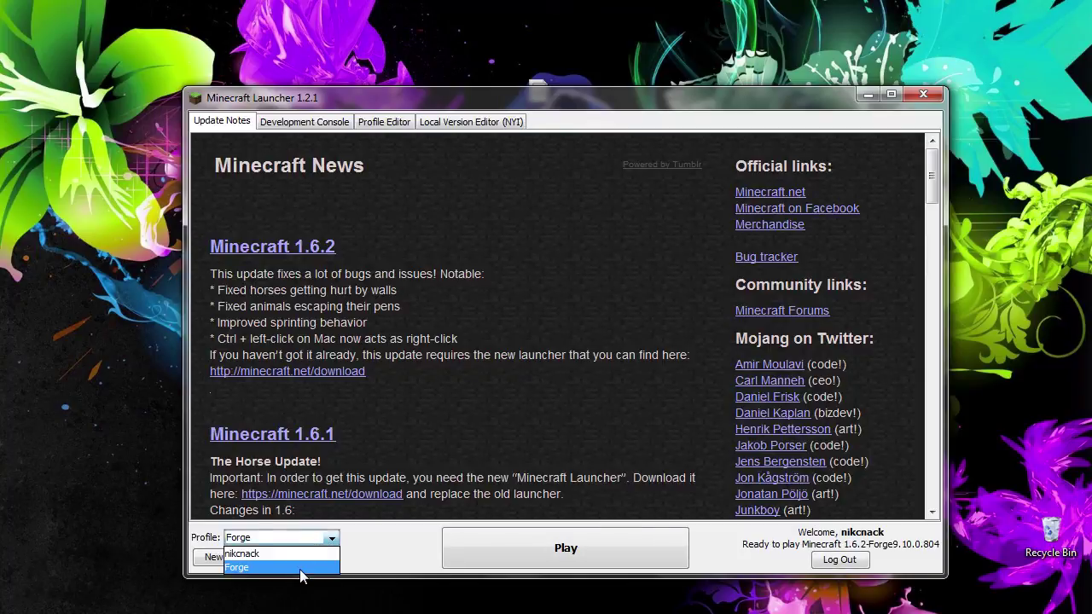
{"action": "left_click", "coordinate": [301, 568]}
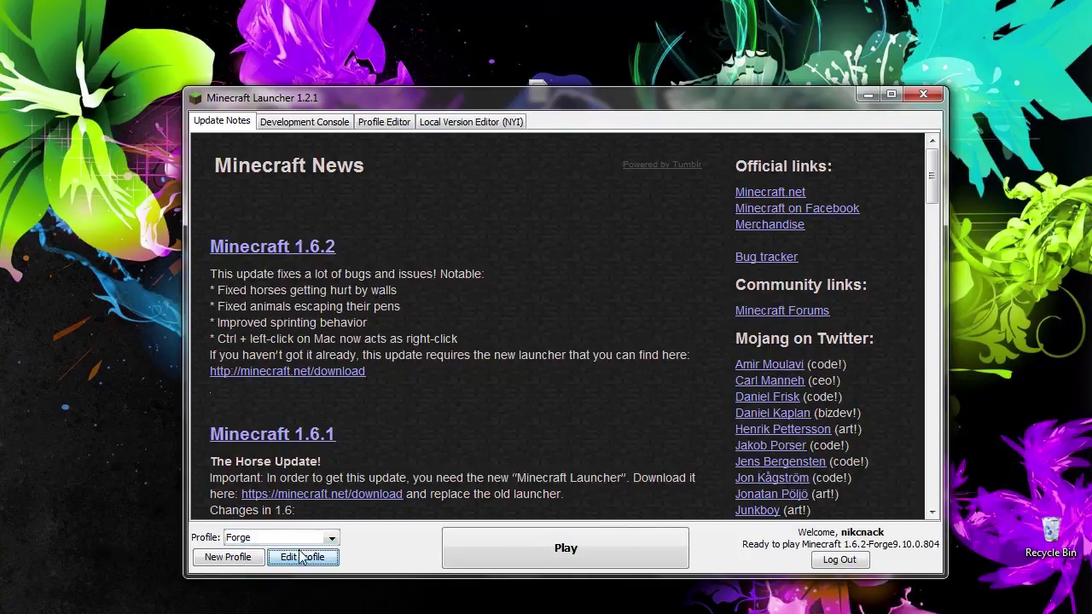
{"action": "left_click", "coordinate": [301, 557]}
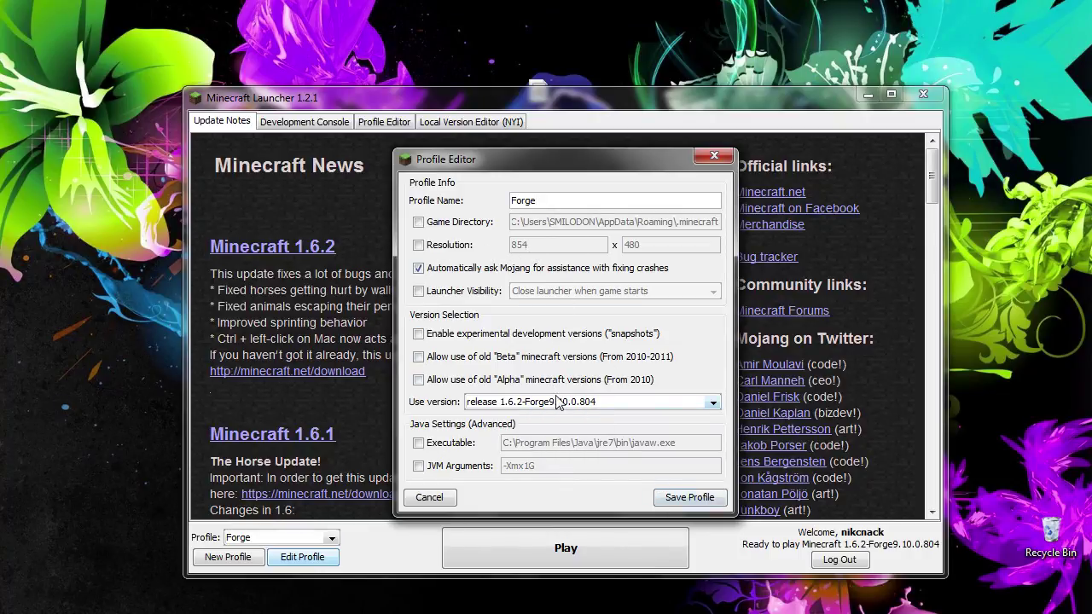
{"action": "left_click", "coordinate": [670, 498]}
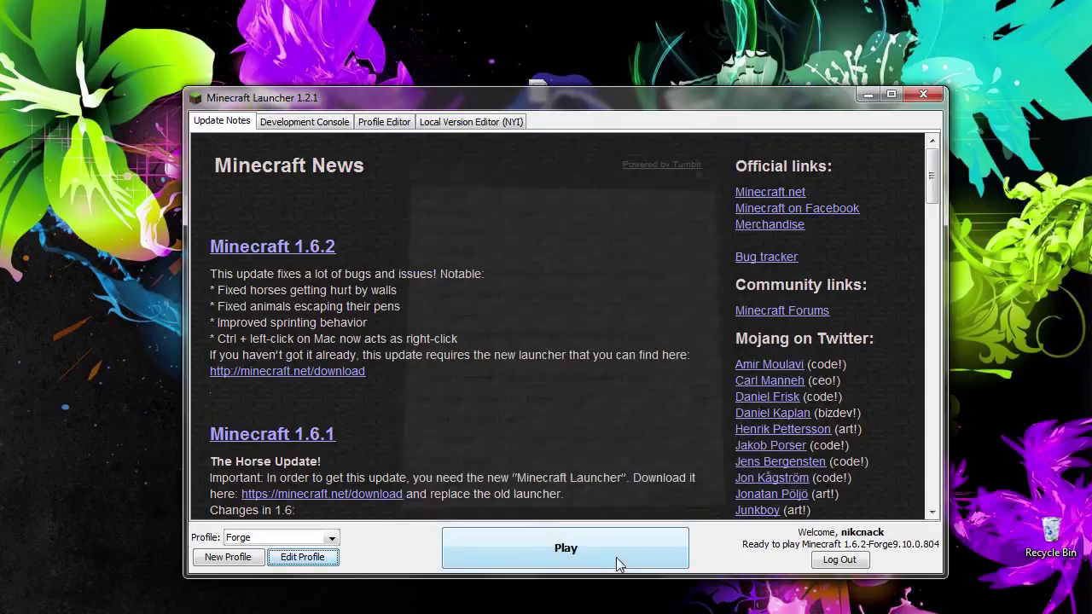
Step: Launch the game with the Forge profile, maximized, and look through the details of the loaded mods
{"action": "left_click", "coordinate": [616, 557]}
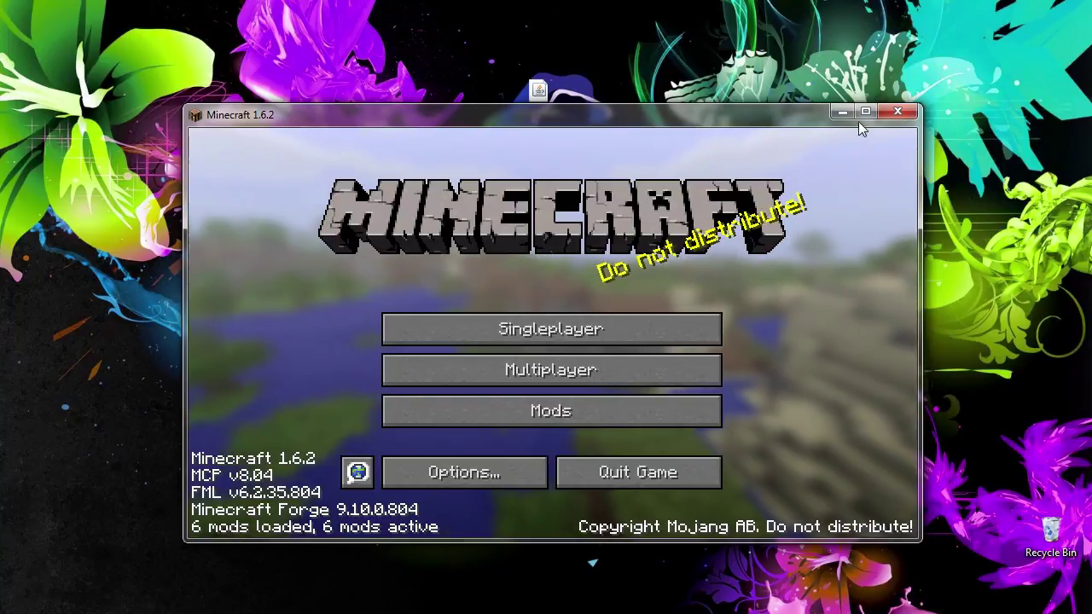
{"action": "left_click", "coordinate": [864, 112]}
{"action": "left_click", "coordinate": [605, 309]}
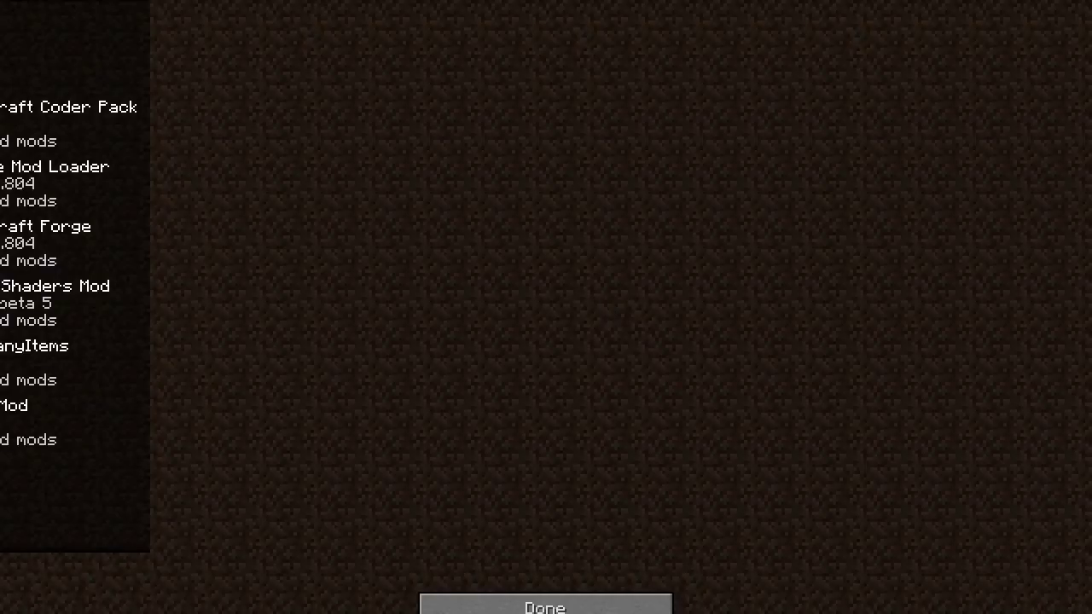
{"action": "left_click", "coordinate": [37, 292]}
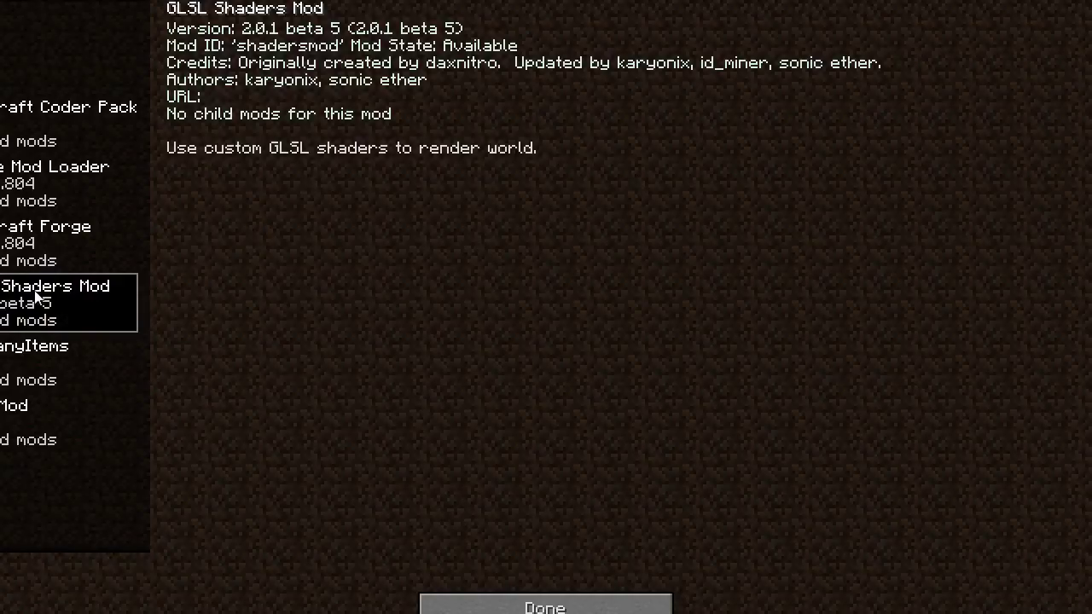
{"action": "left_click", "coordinate": [22, 362]}
{"action": "left_click", "coordinate": [9, 422]}
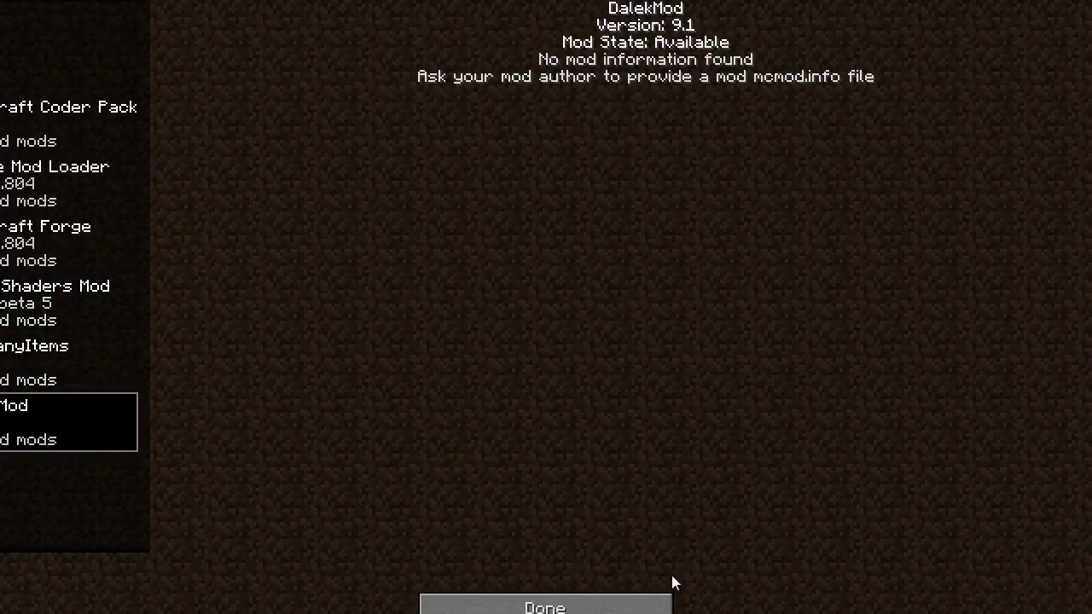
{"action": "left_click", "coordinate": [648, 607]}
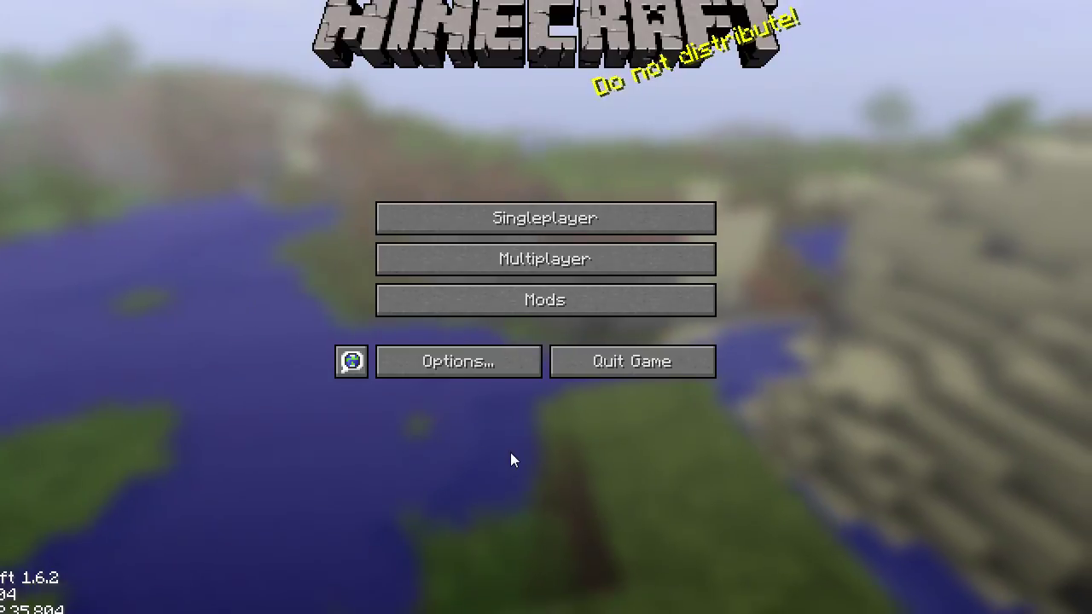
Step: Load a singleplayer world and open the Shaders settings from the in-game options
{"action": "left_click", "coordinate": [490, 216]}
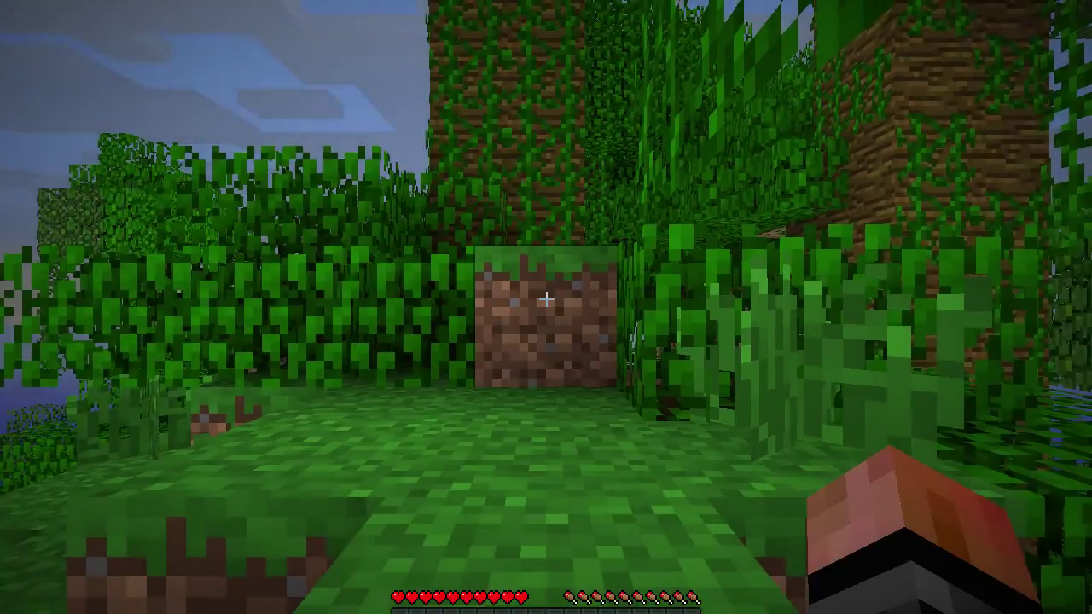
{"action": "key", "text": "Escape"}
{"action": "left_click", "coordinate": [530, 277]}
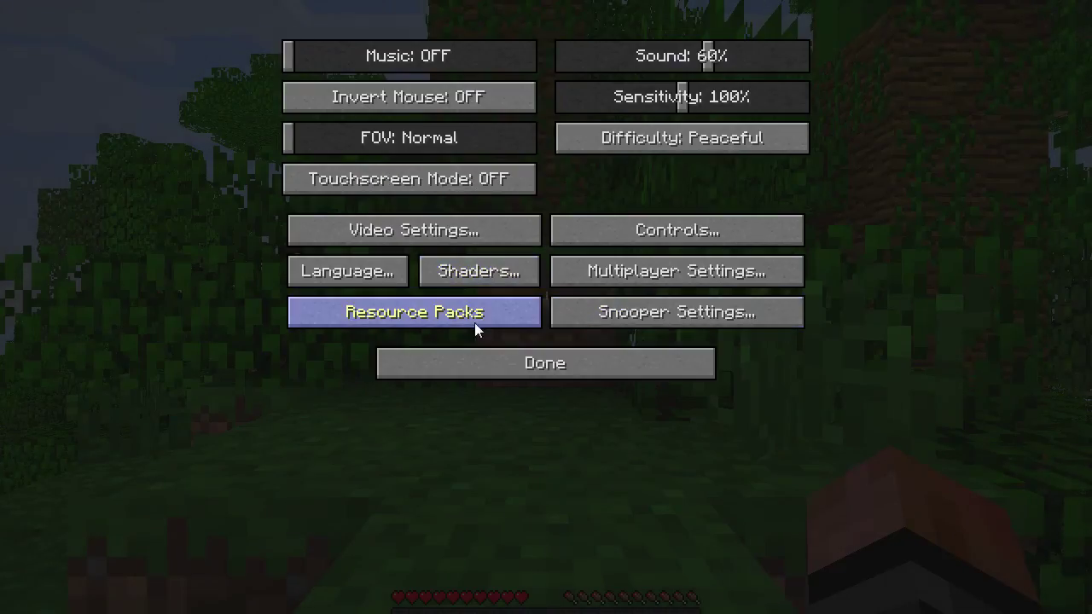
{"action": "left_click", "coordinate": [481, 281]}
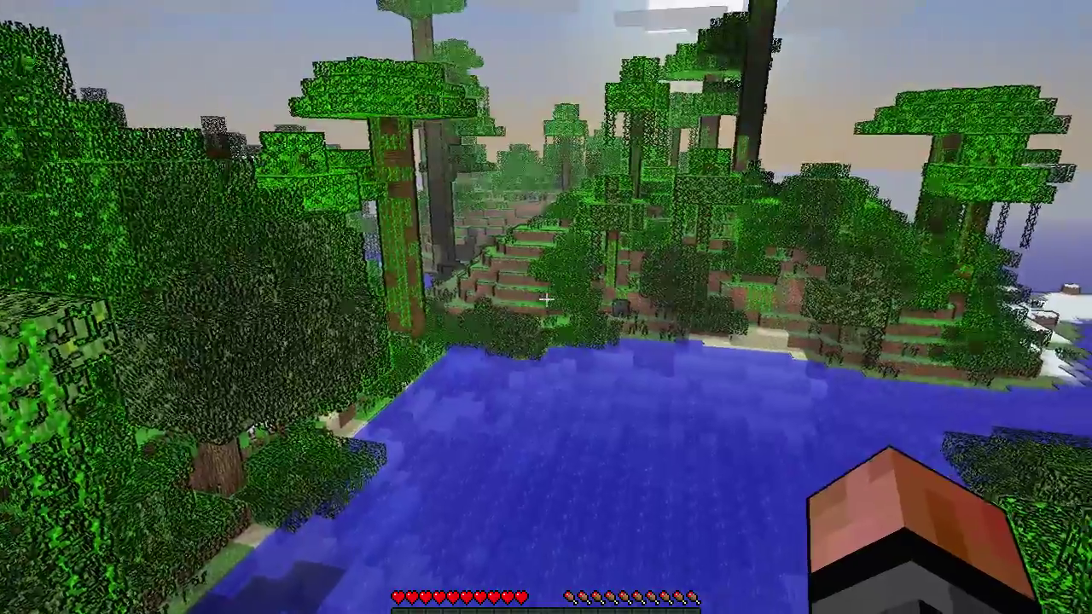
Step: Move forward across the jungle lake to examine how the shaders render the water and trees
{"action": "key", "text": "w"}
{"action": "key", "text": "w"}
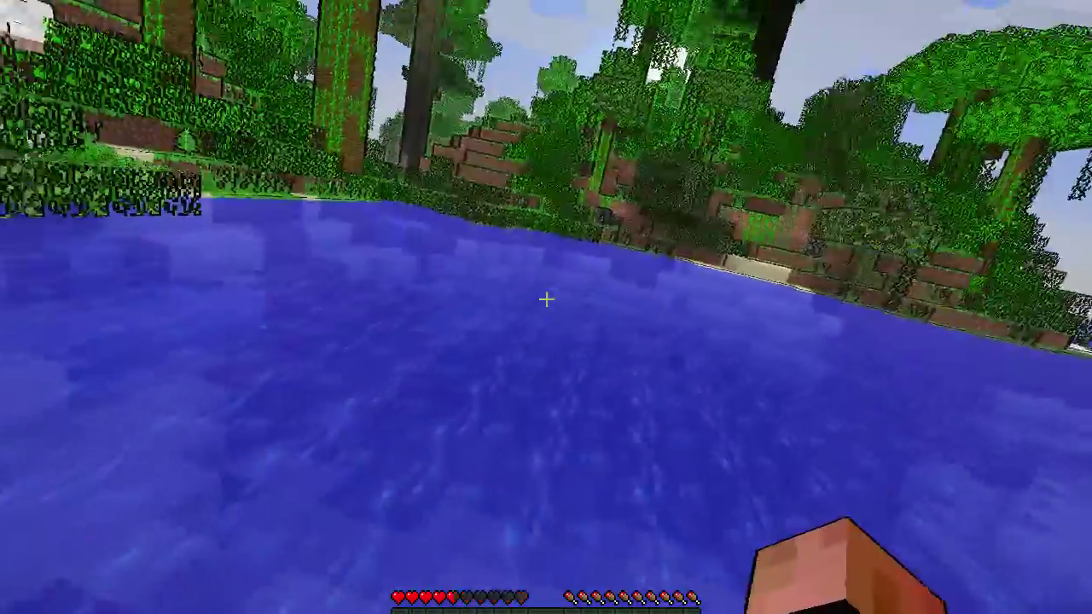
{"action": "key", "text": "w"}
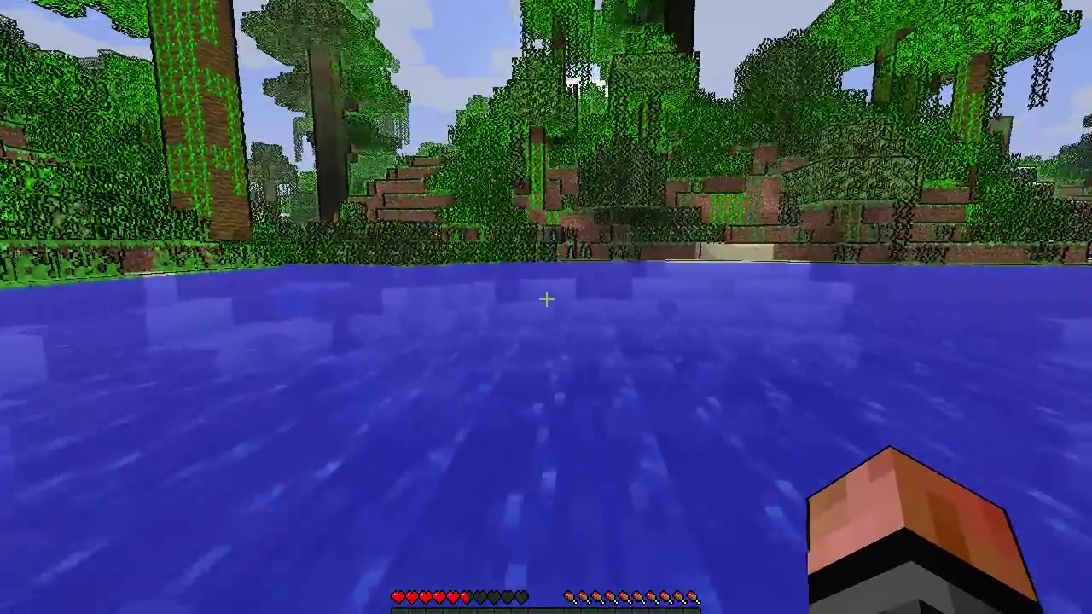
{"action": "key", "text": "w"}
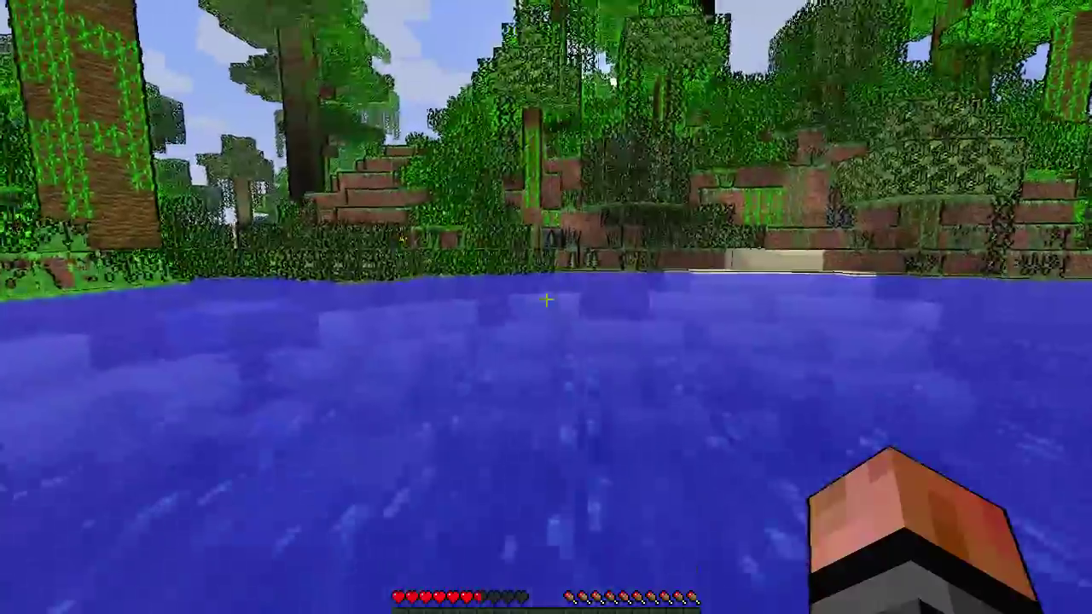
{"action": "key", "text": "w"}
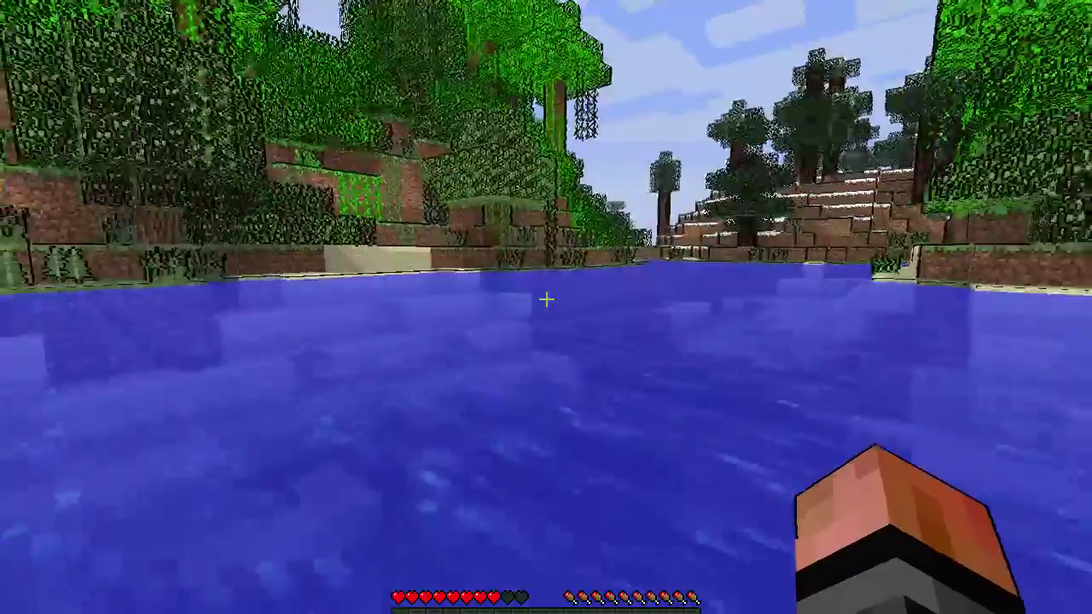
{"action": "key", "text": "w"}
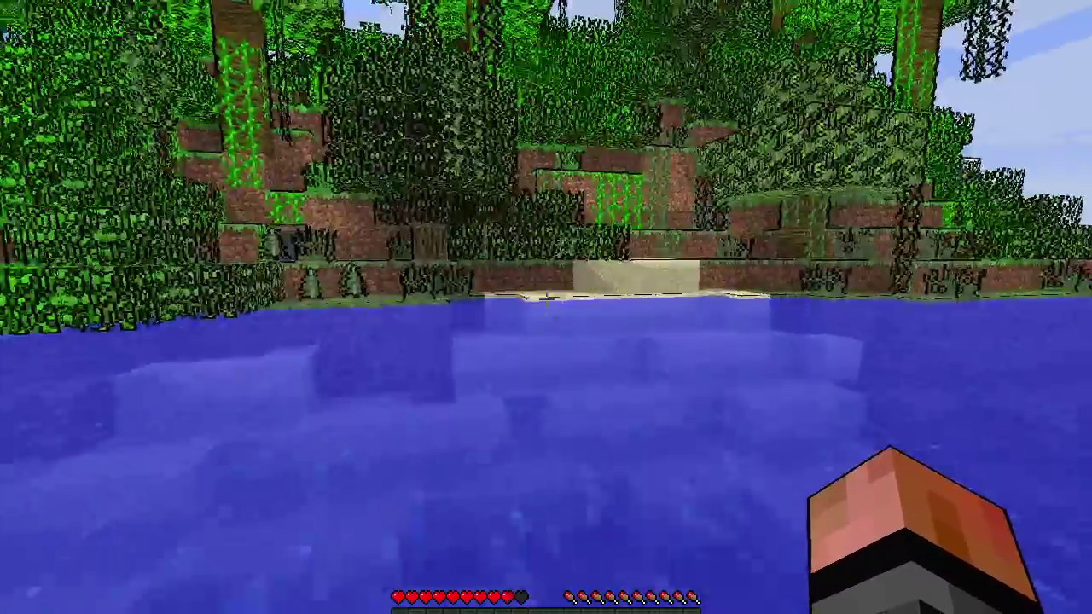
{"action": "key", "text": "w"}
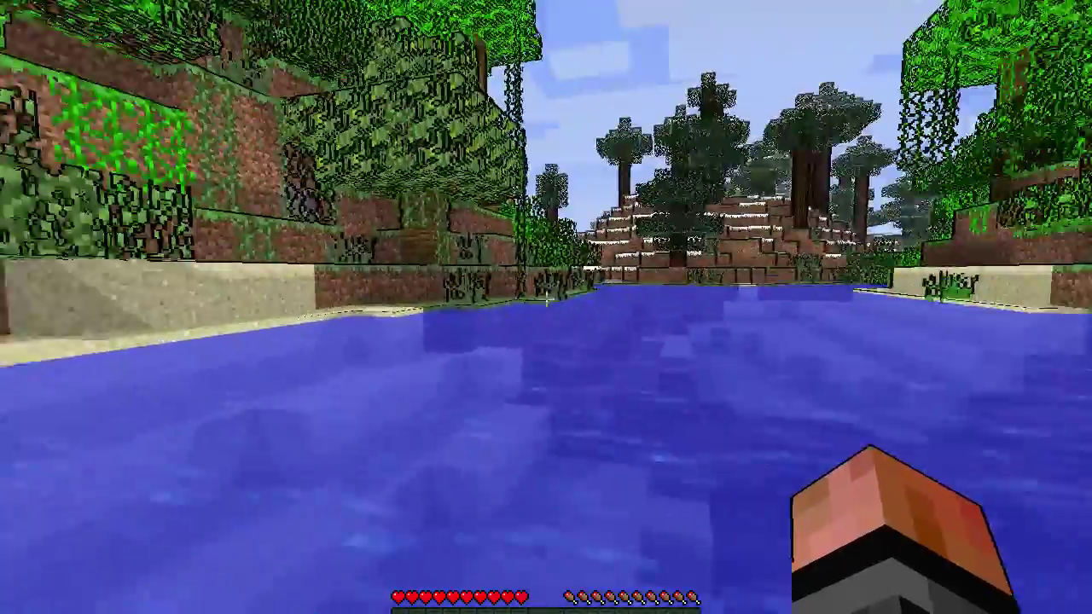
{"action": "key", "text": "w"}
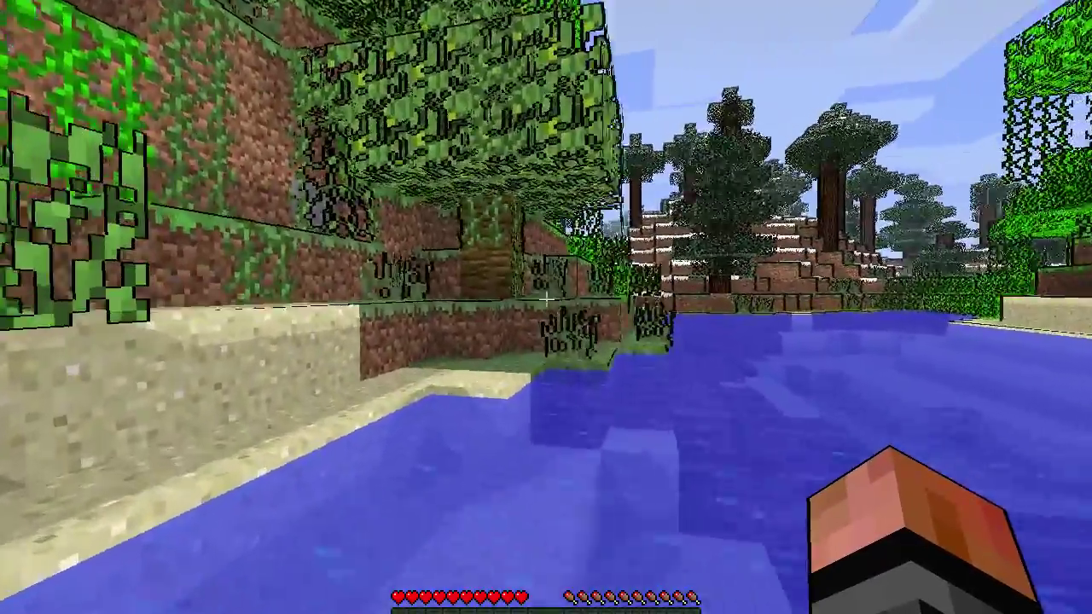
{"action": "key", "text": "w"}
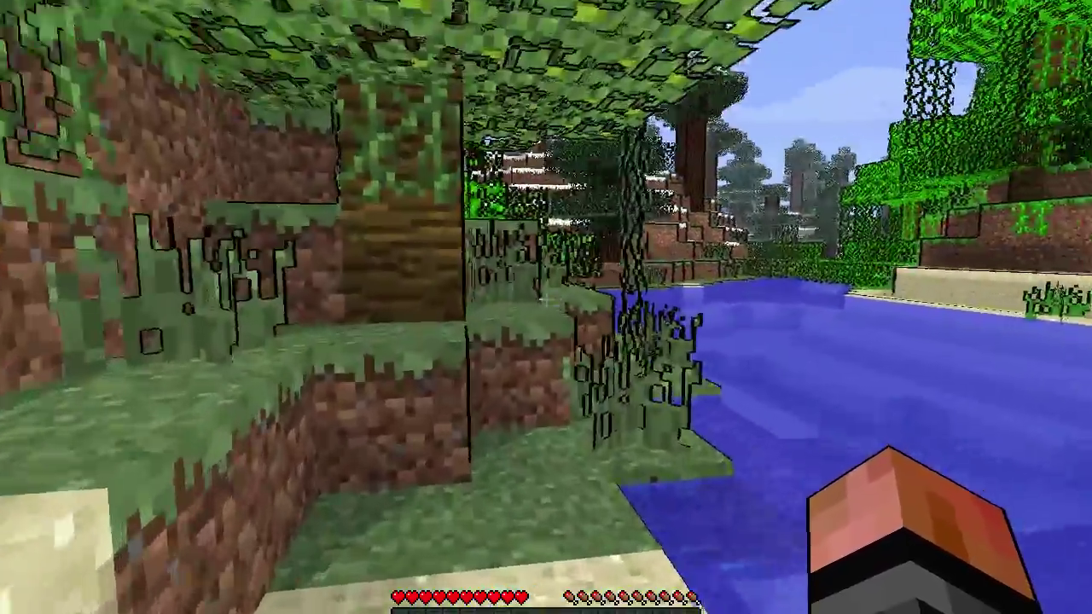
{"action": "key", "text": "w"}
{"action": "key", "text": "w"}
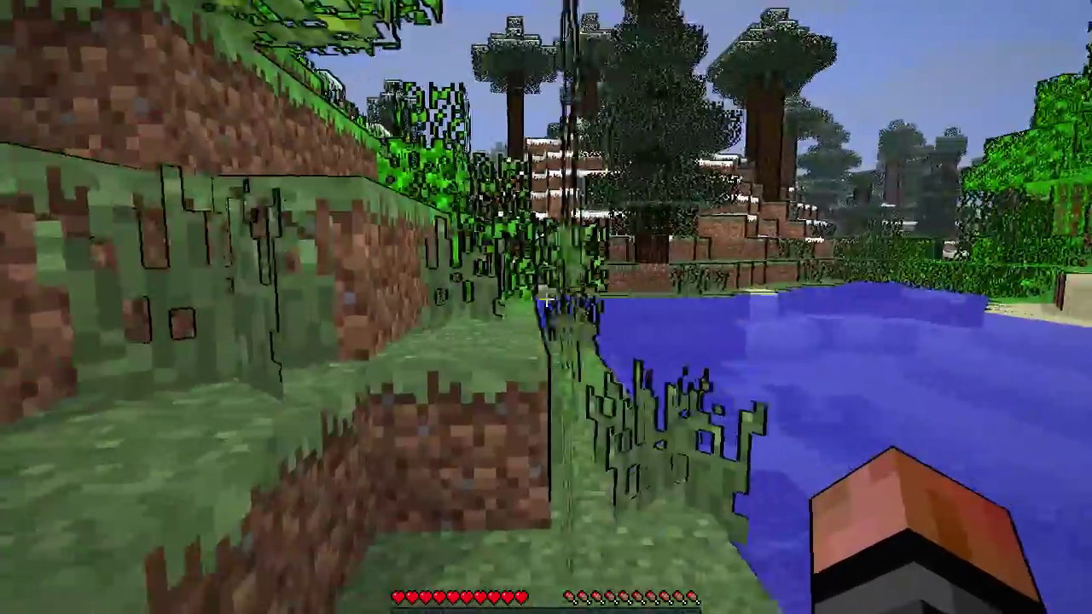
{"action": "key", "text": "w"}
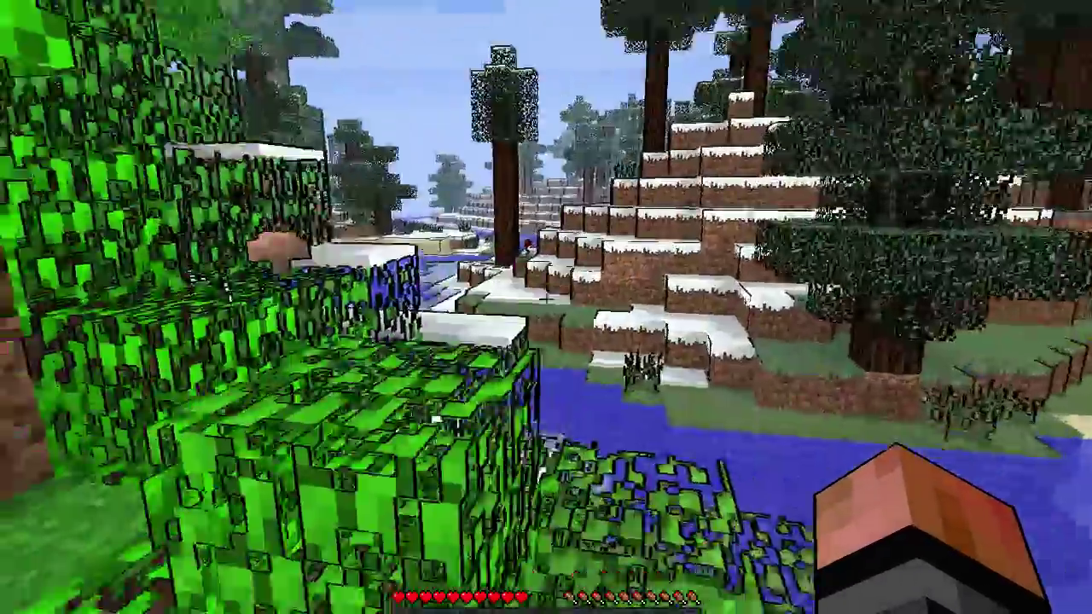
{"action": "key", "text": "w"}
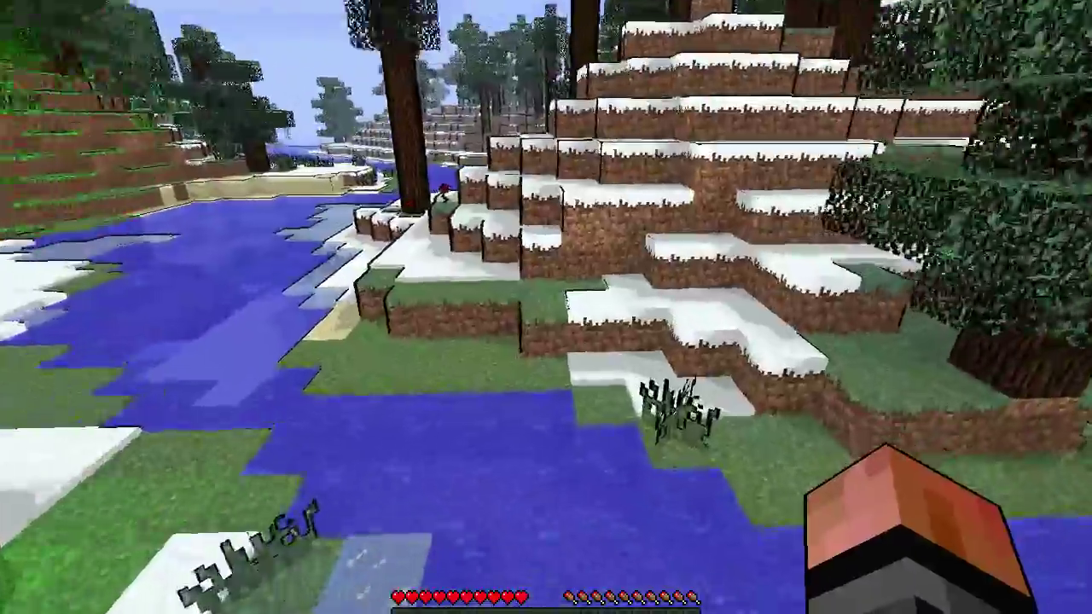
{"action": "key", "text": "w"}
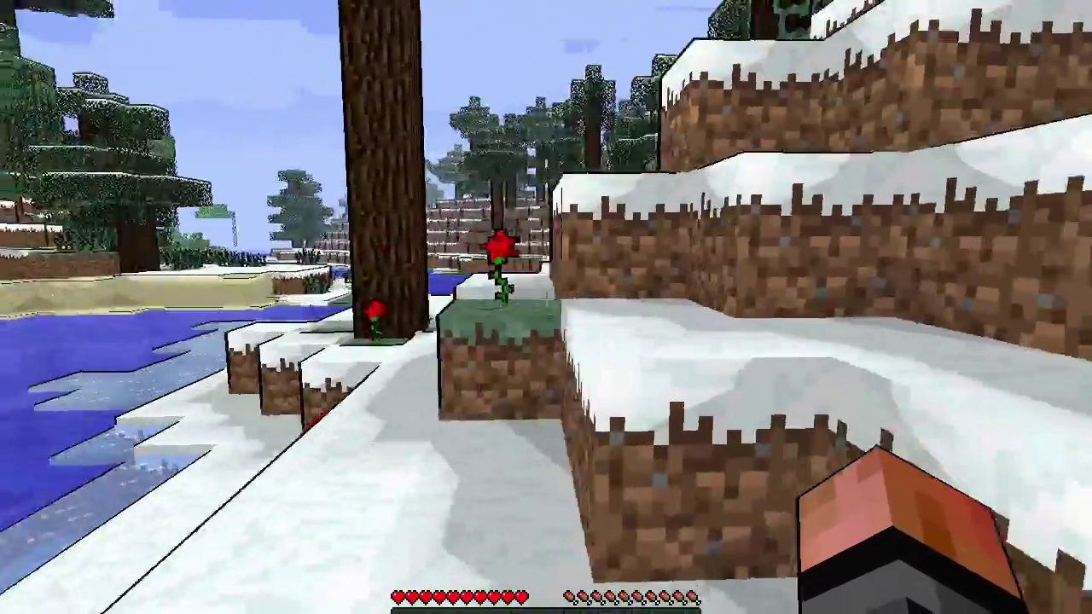
{"action": "key", "text": "w"}
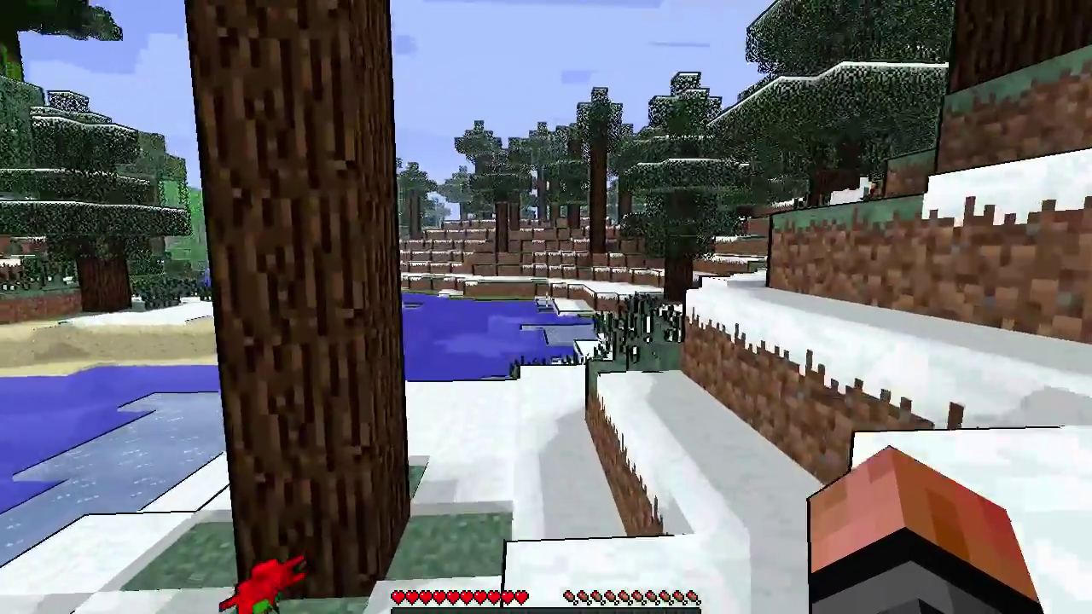
{"action": "key", "text": "w"}
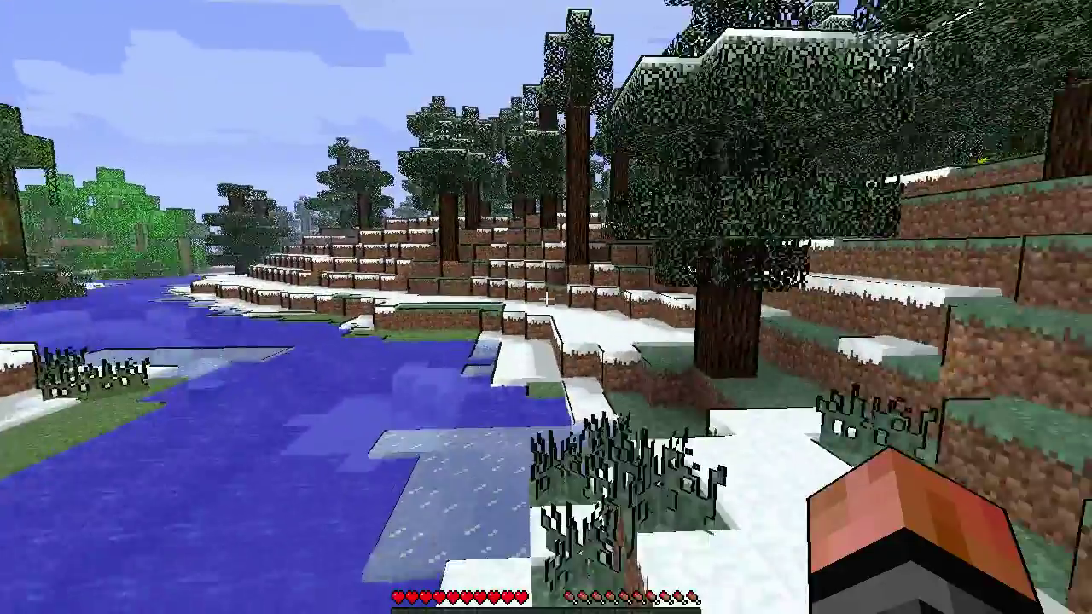
{"action": "key", "text": "w"}
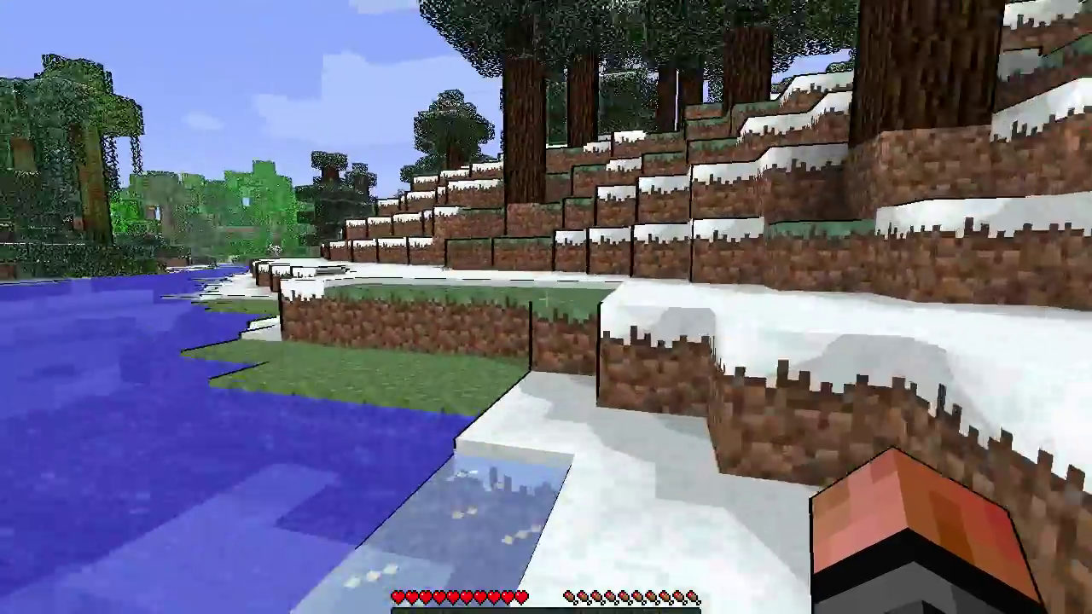
{"action": "key", "text": "w"}
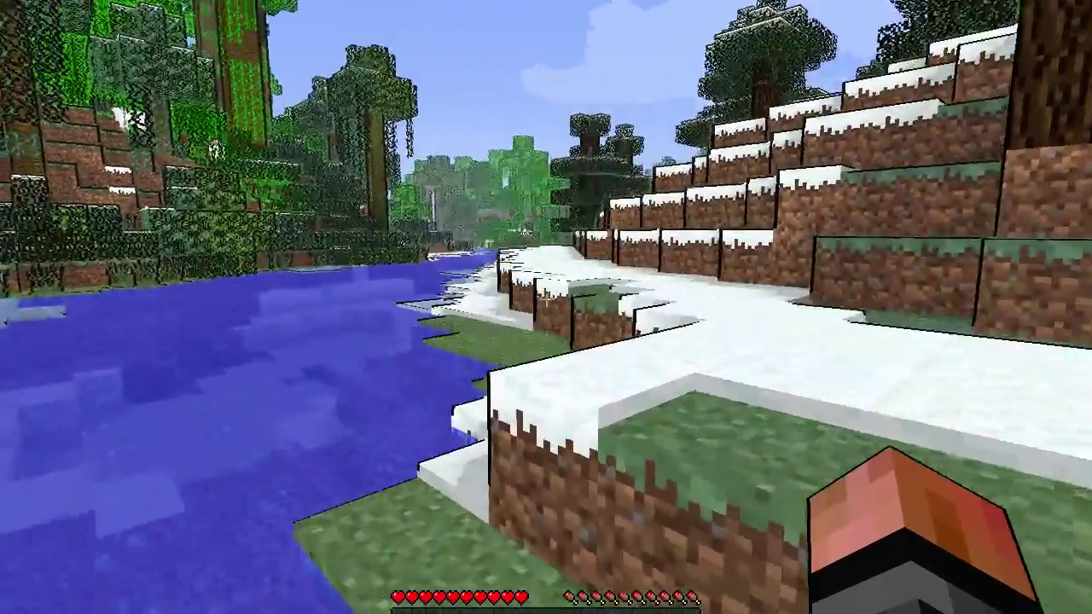